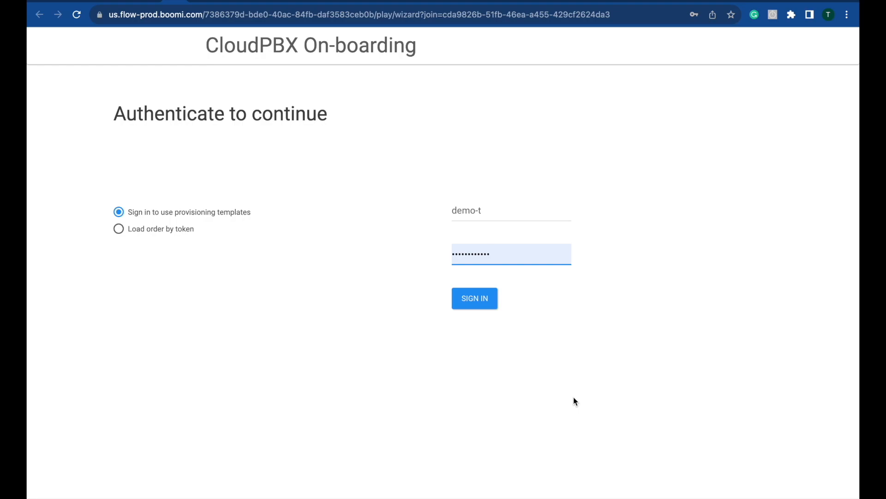
# Step: Sign in to Boomi Flow and pick the Basic Cloud PBX order template
pyautogui.press('Return')
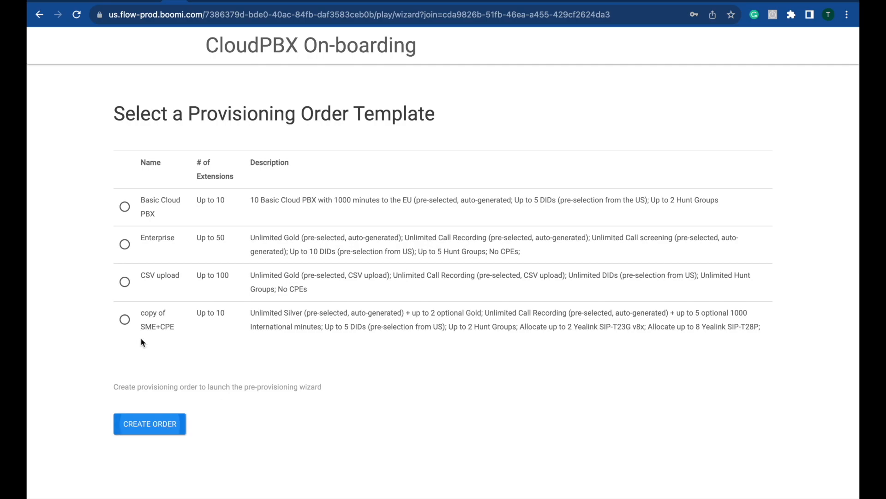
pyautogui.click(125, 206)
# Step: Create the Basic Cloud PBX provisioning order
pyautogui.click(132, 422)
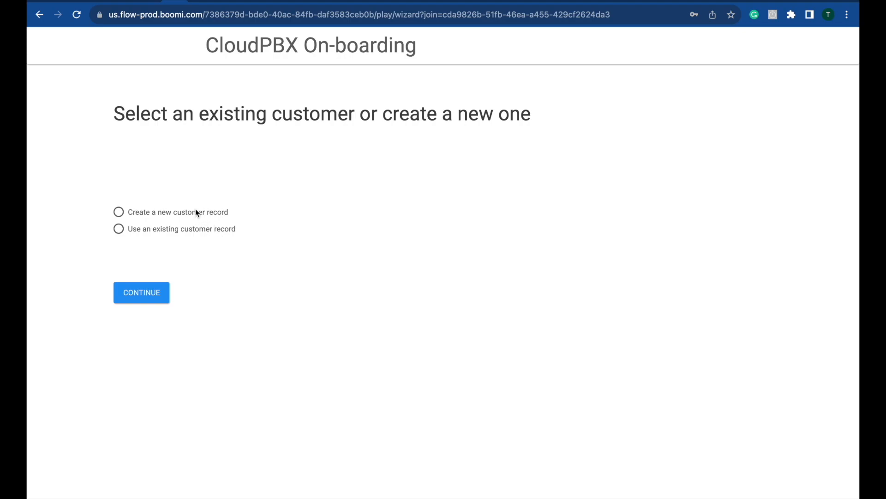
# Step: Choose a new customer record and save the ABC Enterprise customer details
pyautogui.click(124, 215)
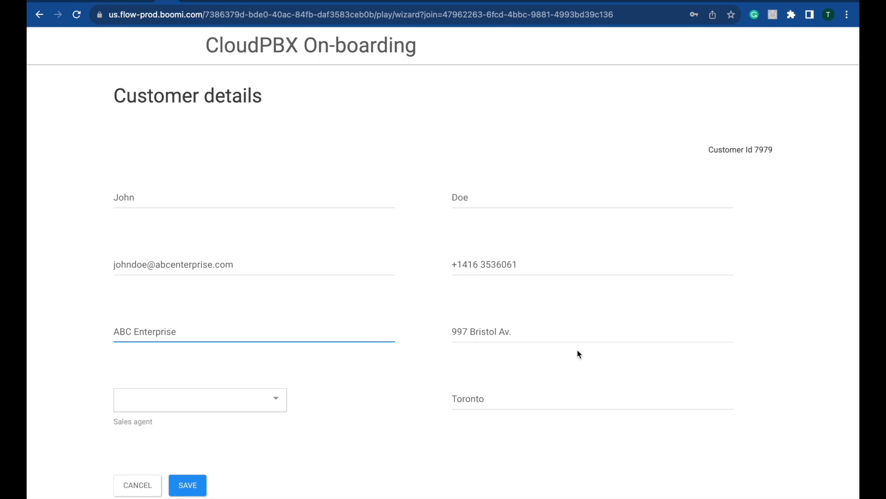
pyautogui.click(183, 486)
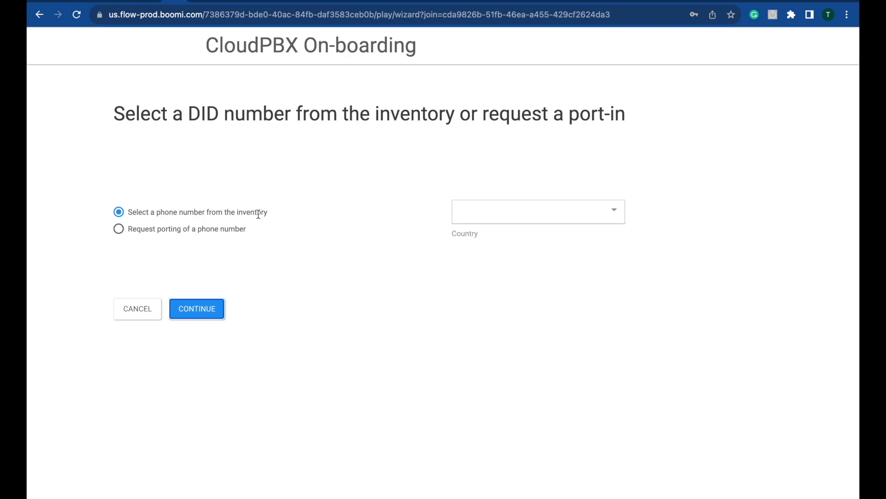
pyautogui.click(509, 225)
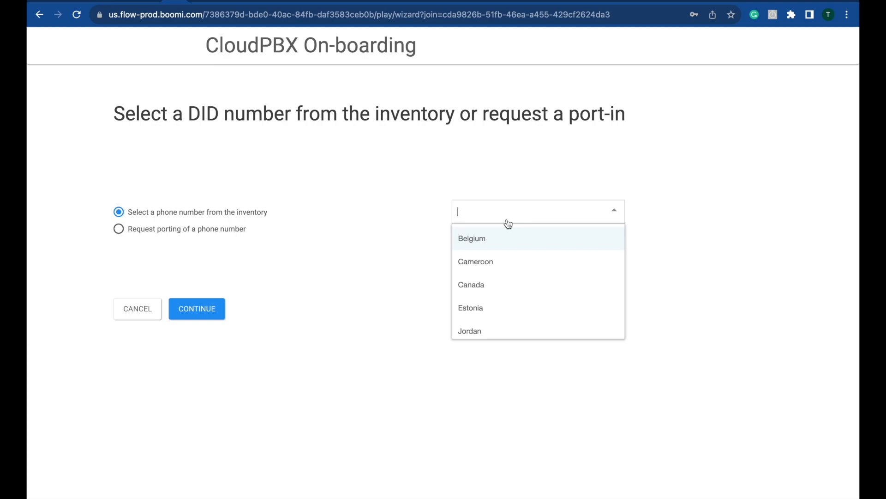
pyautogui.click(507, 293)
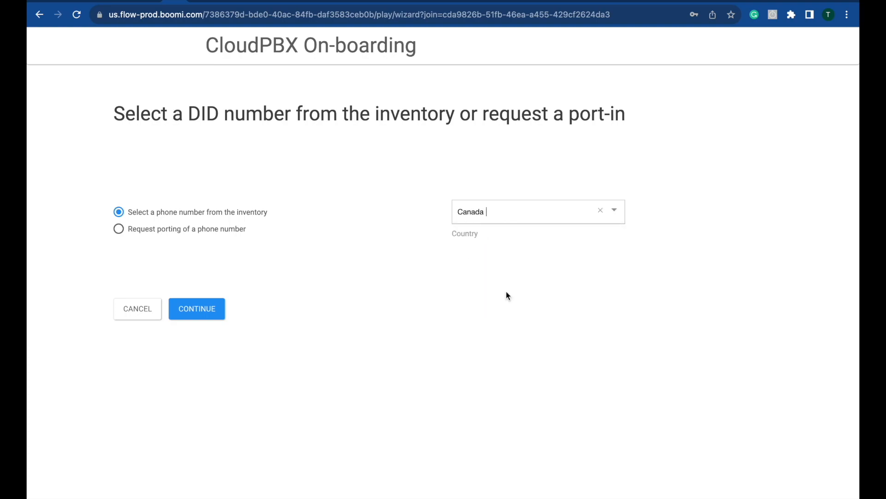
pyautogui.click(205, 314)
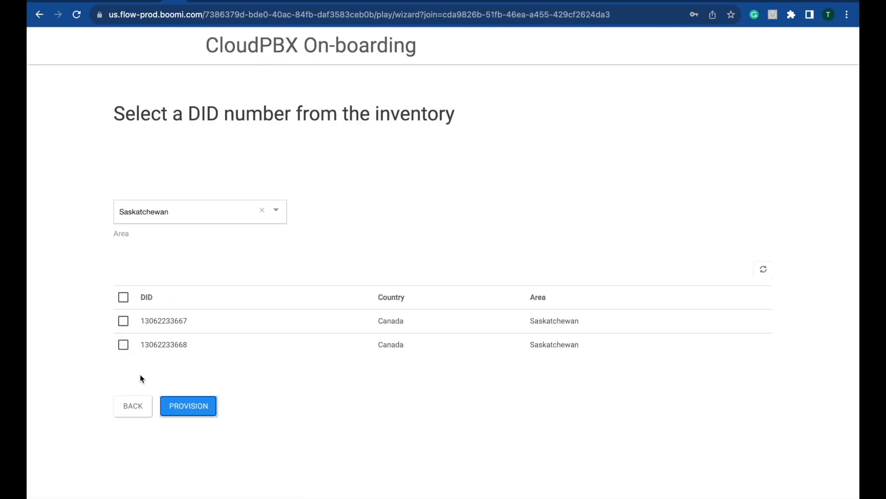
pyautogui.click(123, 322)
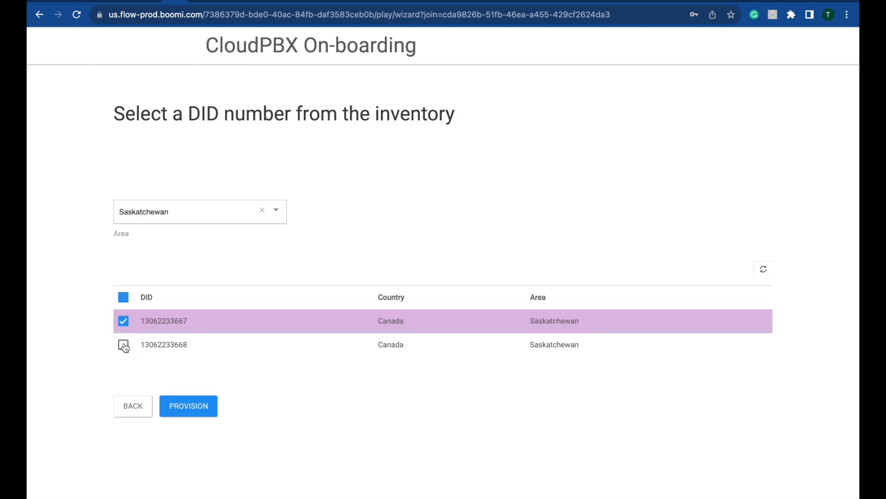
pyautogui.click(123, 345)
pyautogui.click(194, 407)
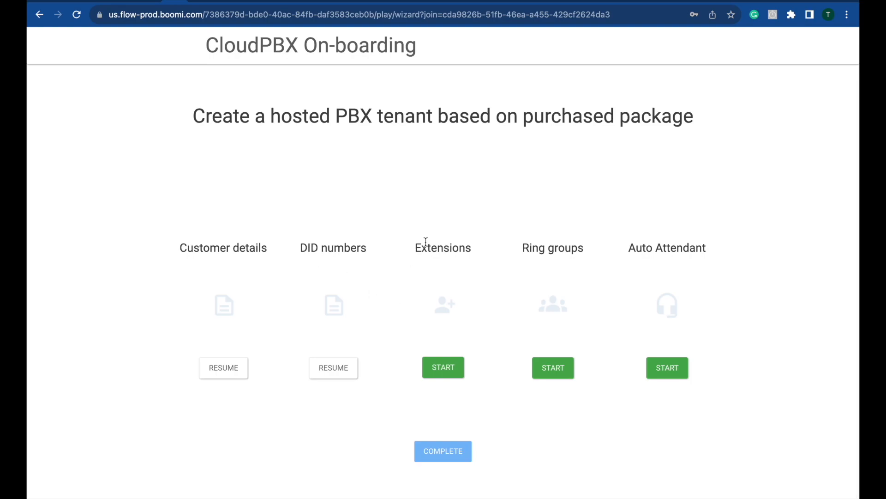
# Step: Start the extensions setup and save extension 1000 with the marketing user's name
pyautogui.click(444, 372)
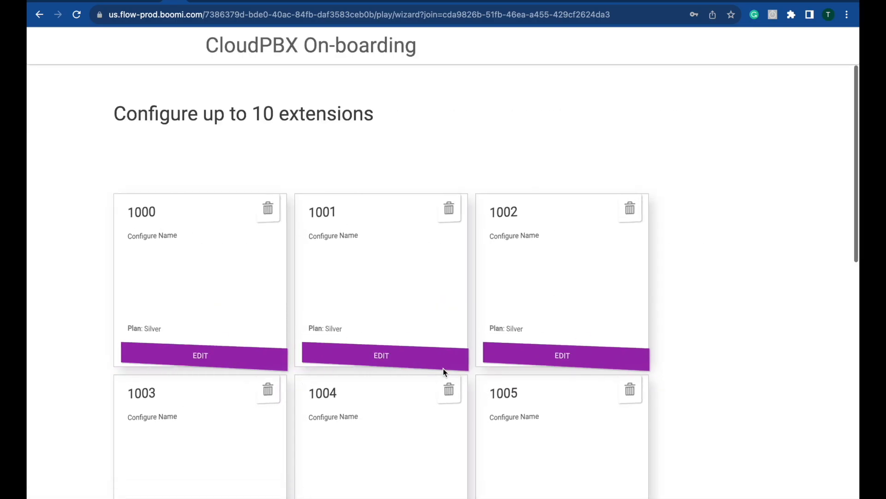
pyautogui.scroll(-10, 594, 395)
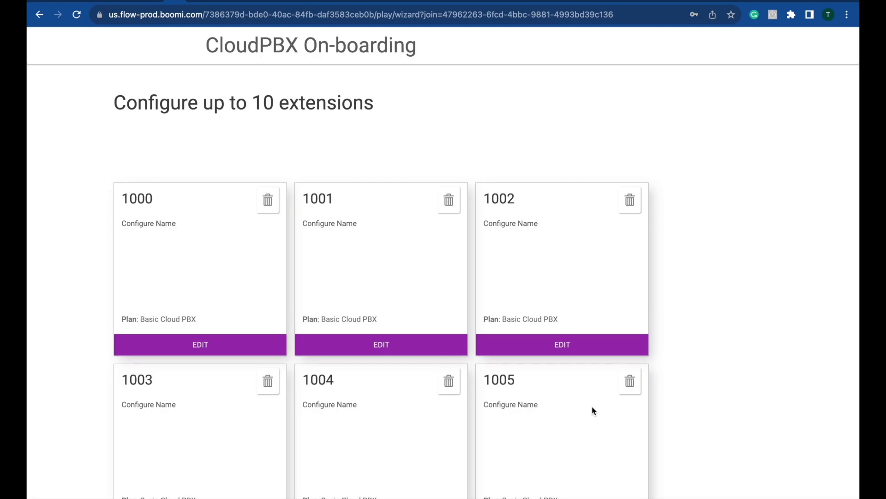
pyautogui.scroll(-5, 594, 401)
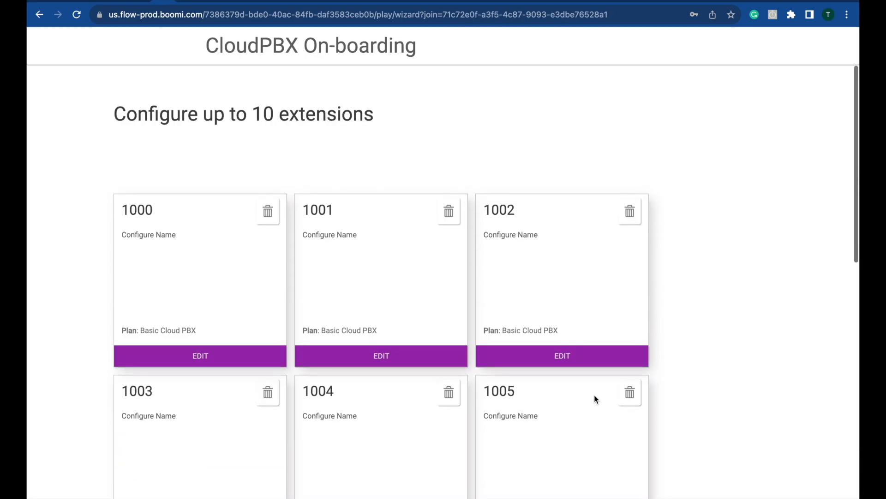
pyautogui.click(223, 357)
pyautogui.click(174, 254)
pyautogui.tripleClick(179, 255)
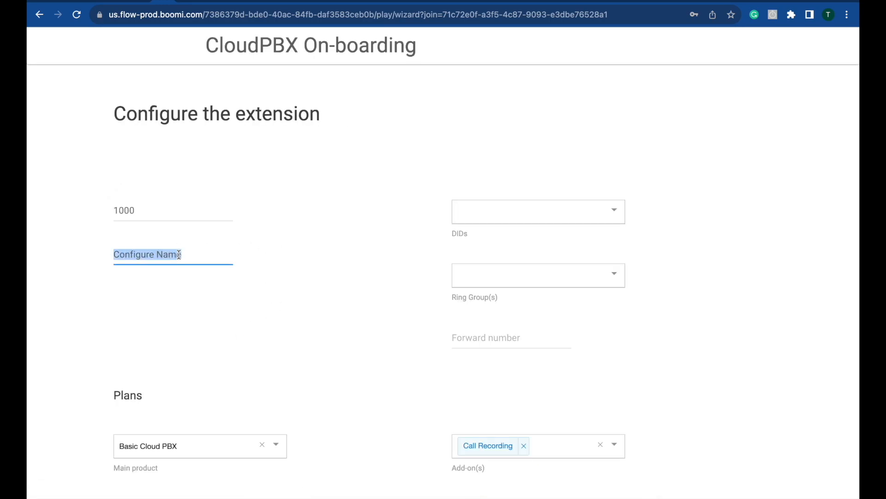
pyautogui.click(194, 284)
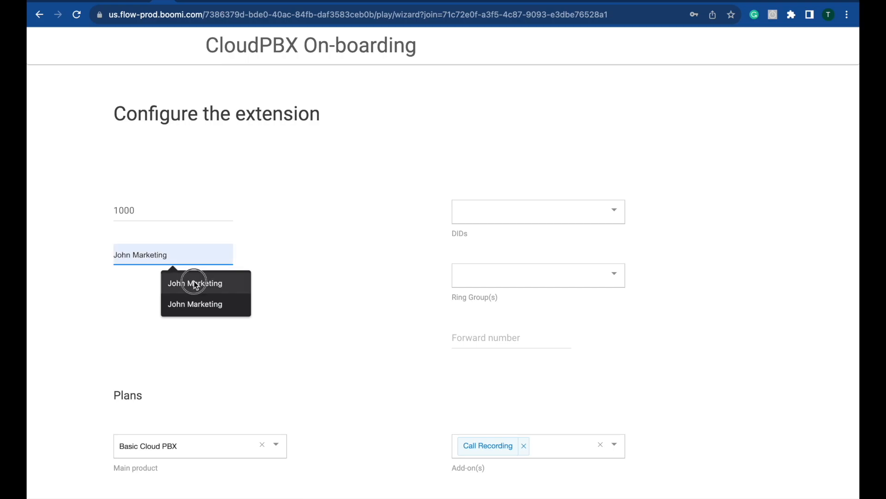
pyautogui.scroll(-2, 214, 342)
pyautogui.click(187, 452)
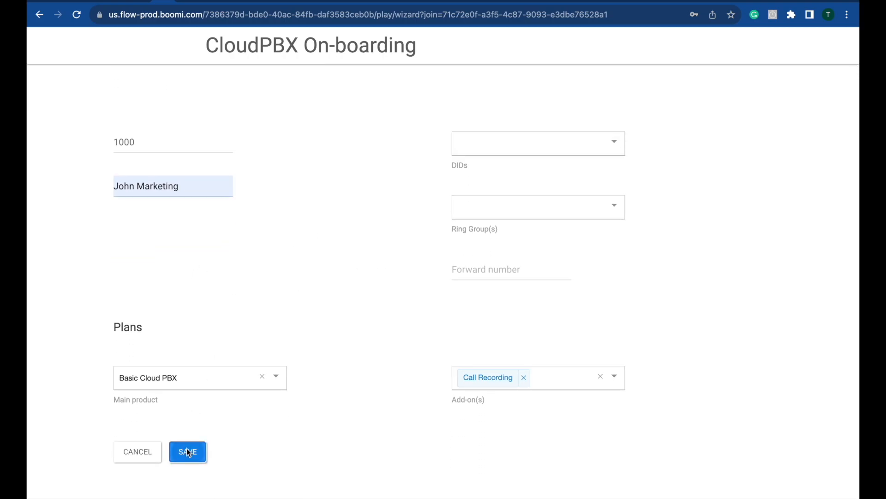
# Step: Save extension 1001 with the sales user's name and delete extension 1009
pyautogui.click(378, 355)
pyautogui.scroll(-2, 326, 298)
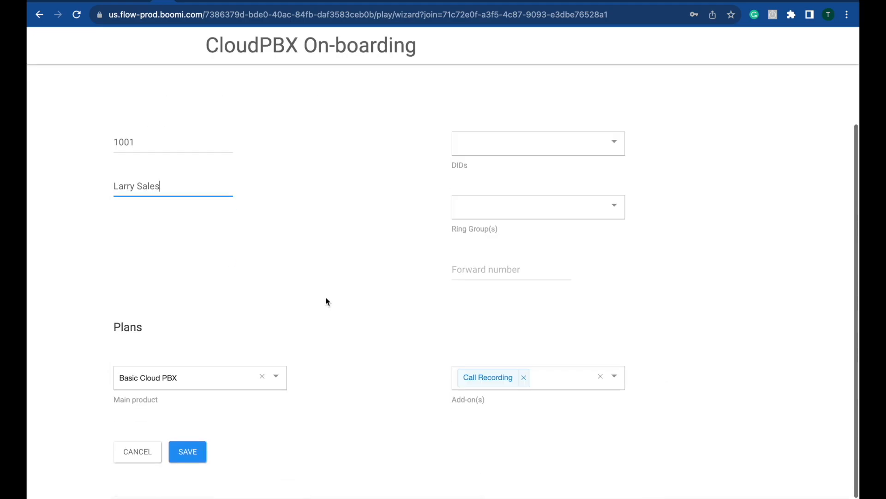
pyautogui.click(186, 457)
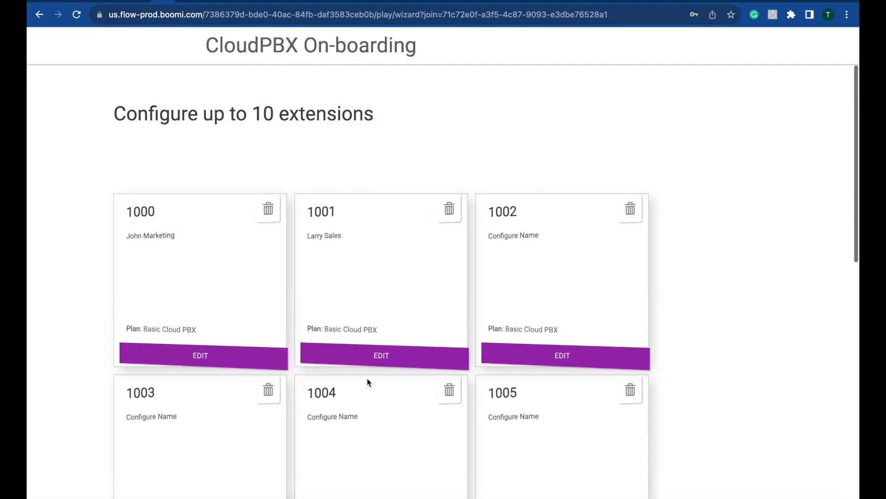
pyautogui.scroll(-10, 368, 382)
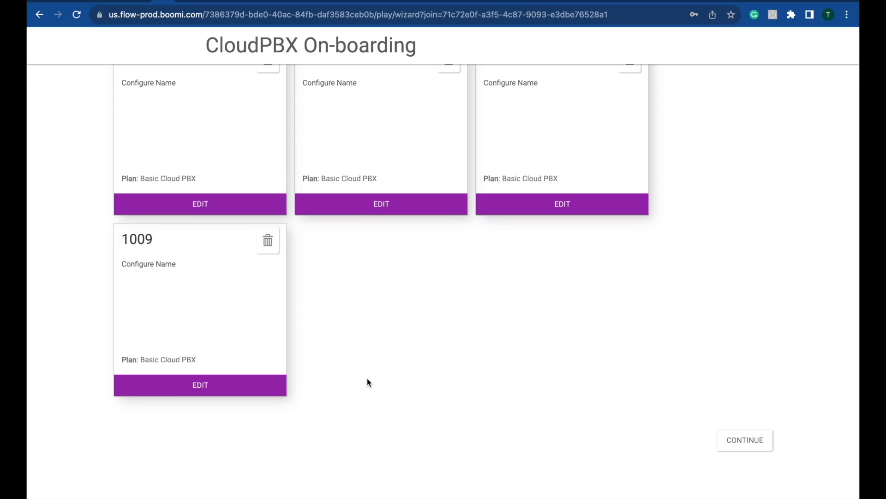
pyautogui.click(269, 241)
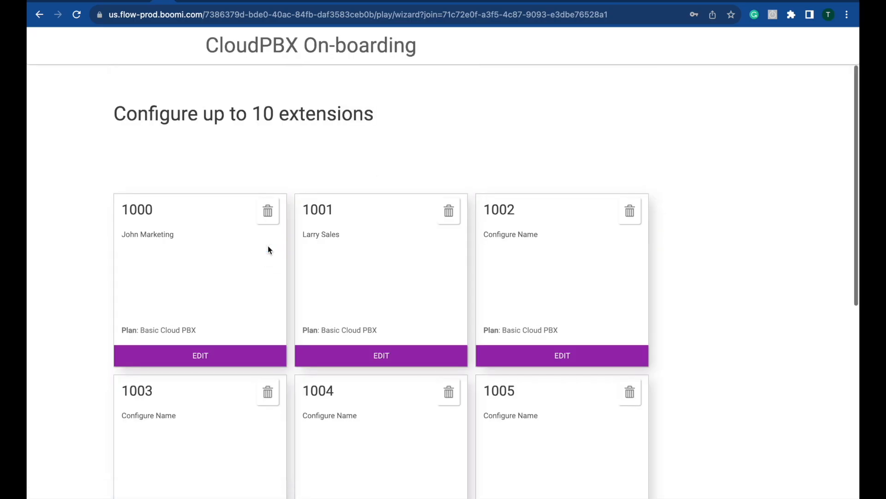
pyautogui.scroll(-10, 306, 310)
# Step: Add a new extension numbered 1100 and save it
pyautogui.click(164, 431)
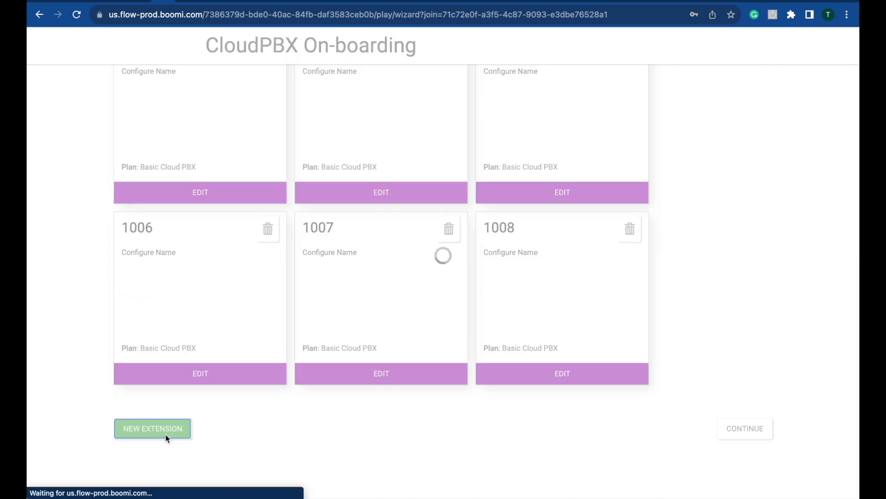
pyautogui.click(161, 164)
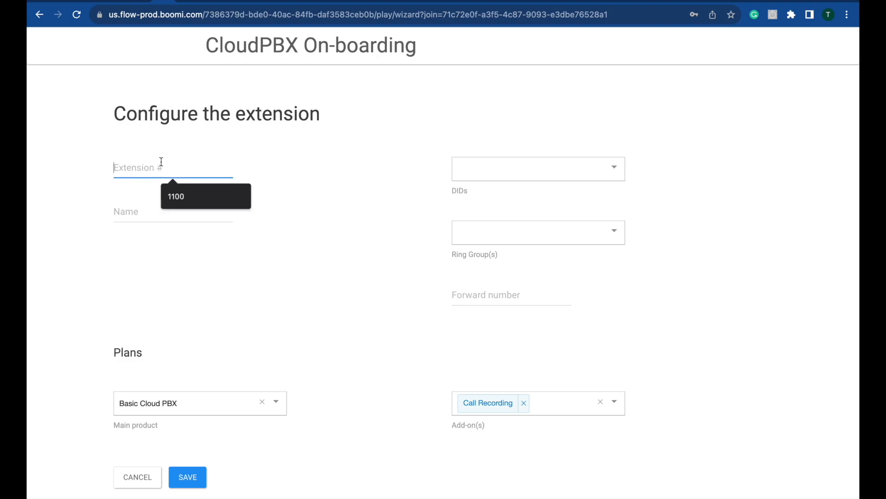
pyautogui.click(198, 197)
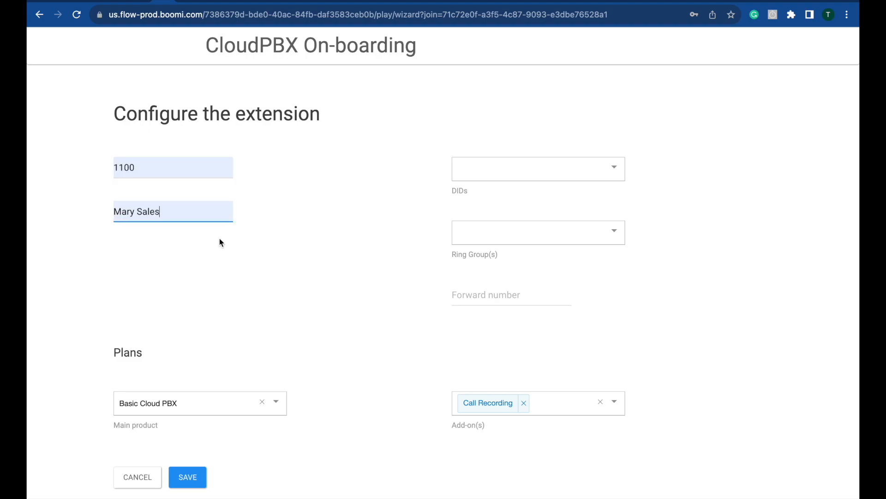
pyautogui.scroll(-1, 282, 335)
pyautogui.click(185, 455)
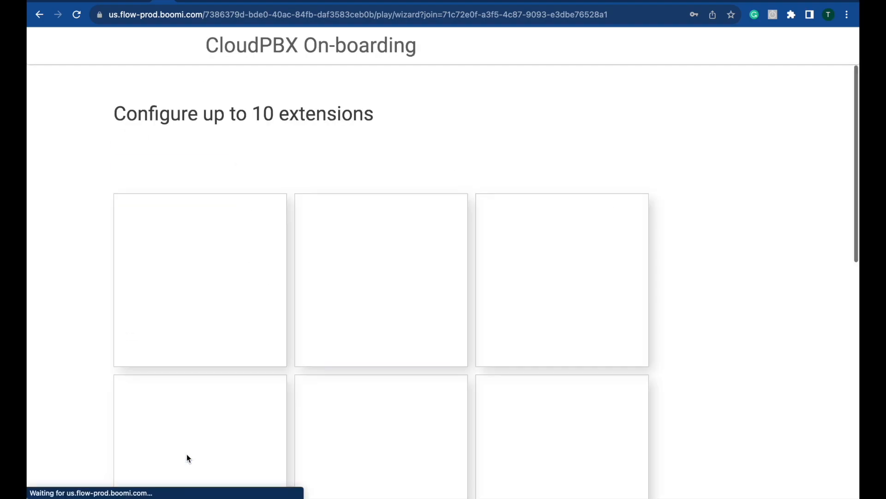
# Step: Finish the extensions step and continue to the ring groups page
pyautogui.scroll(-5, 296, 411)
pyautogui.scroll(-1, 322, 411)
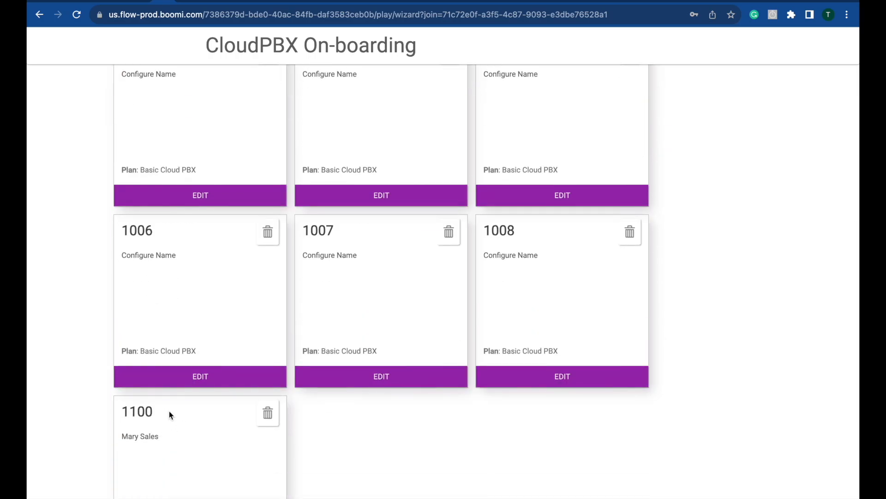
pyautogui.scroll(-2, 160, 414)
pyautogui.scroll(-2, 361, 390)
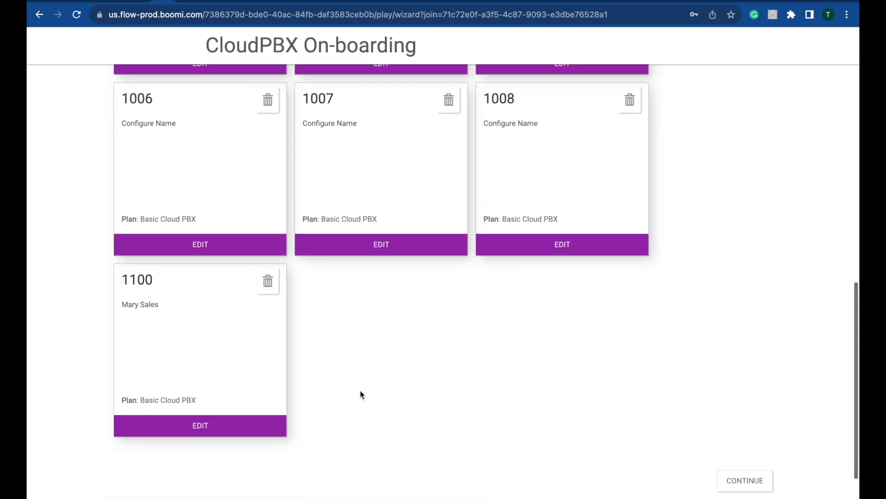
pyautogui.click(758, 448)
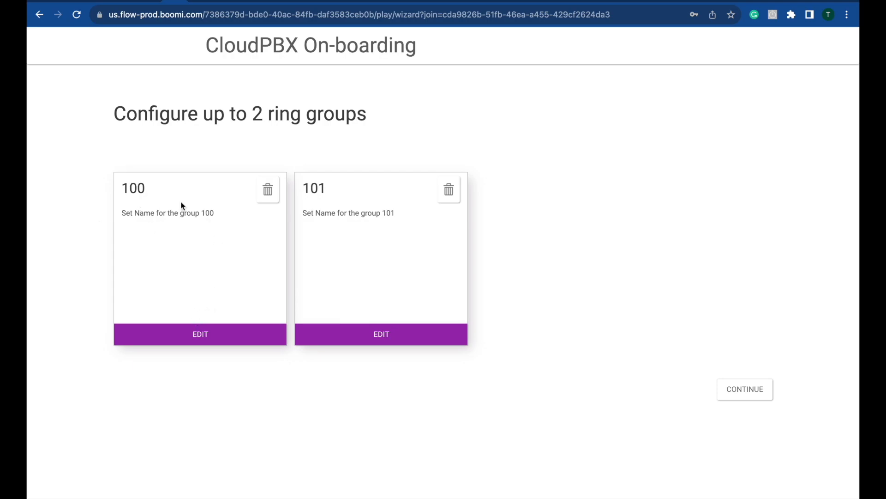
# Step: Save ring group 100 as Marketing, ringing simultaneously, with extension 1000 as participant
pyautogui.click(194, 333)
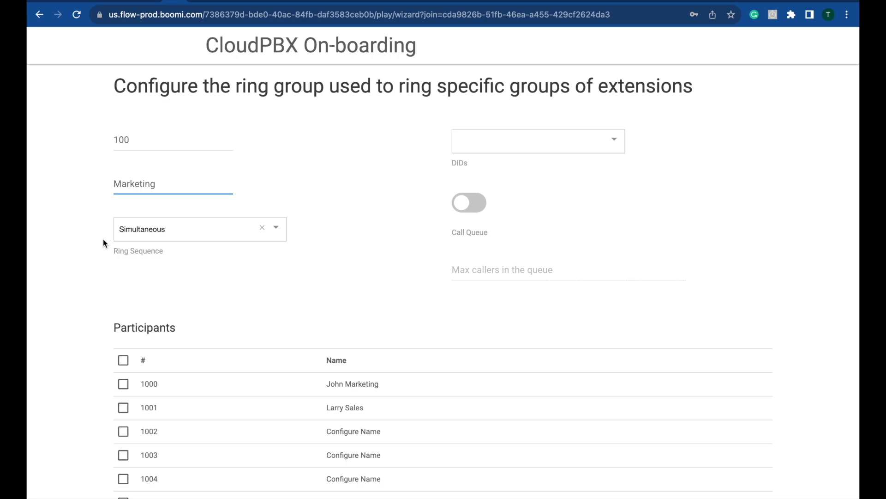
pyautogui.click(277, 234)
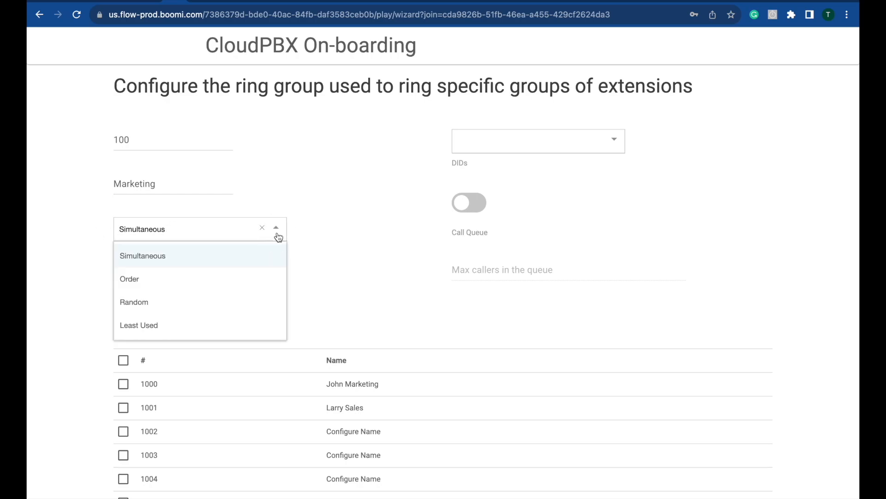
pyautogui.click(290, 208)
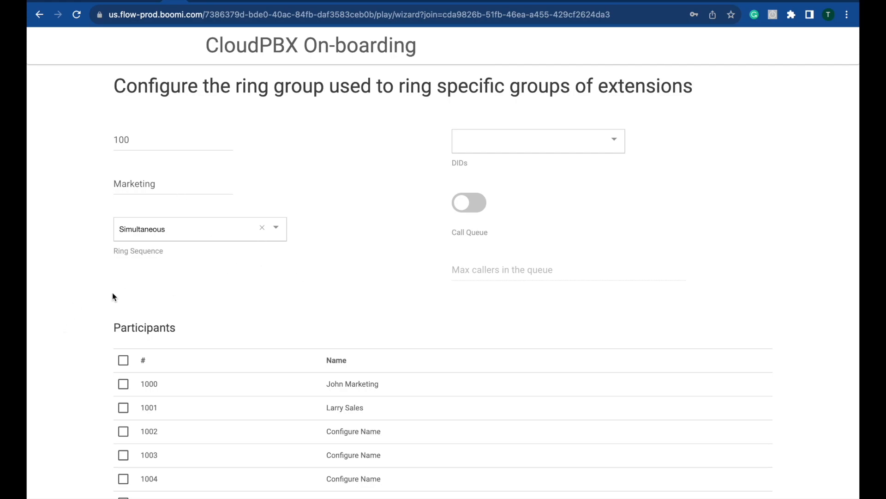
pyautogui.scroll(-2, 122, 316)
pyautogui.click(123, 317)
pyautogui.scroll(1, 165, 135)
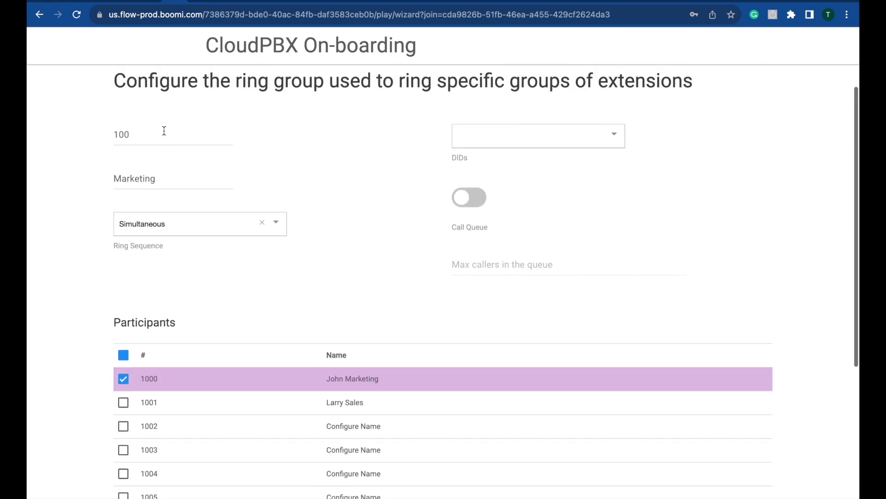
pyautogui.scroll(-5, 162, 131)
pyautogui.click(188, 451)
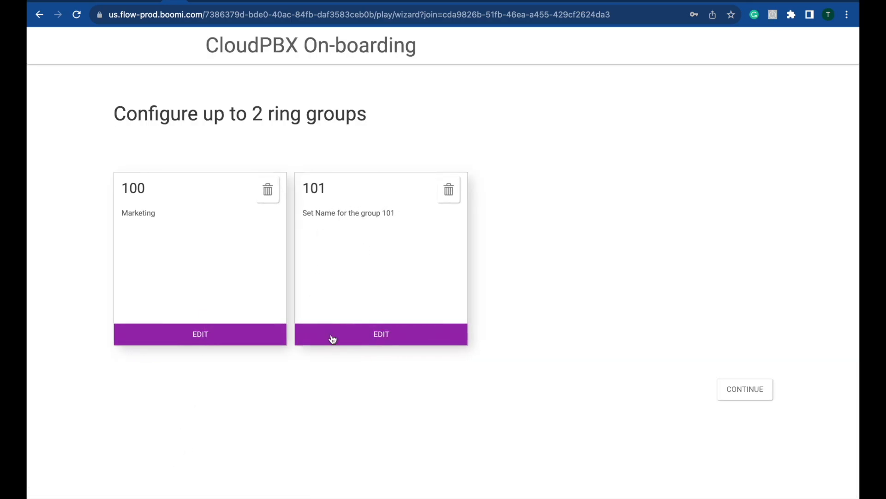
# Step: Save ring group 101 as Sales with participants 1001, 1002 and 1003
pyautogui.click(340, 343)
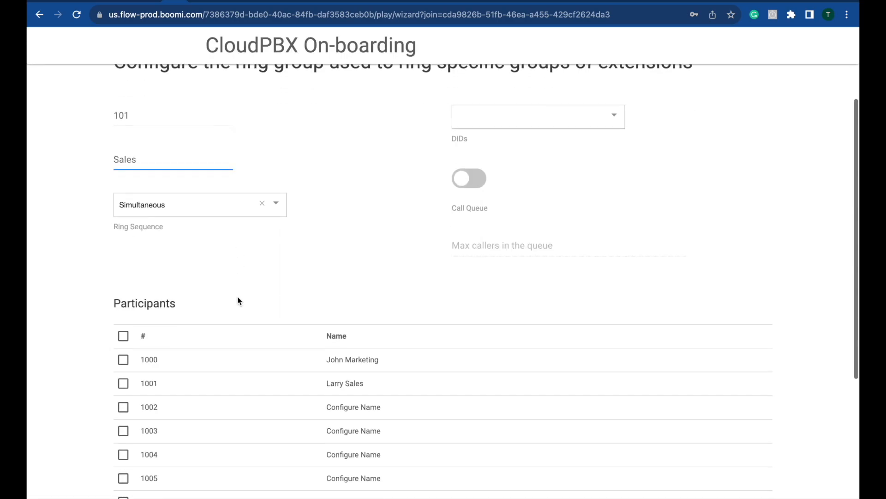
pyautogui.scroll(-3, 237, 301)
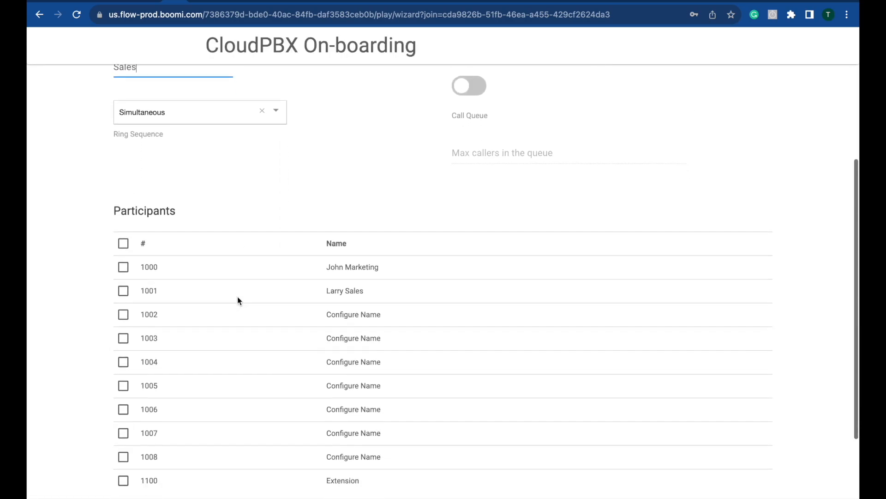
pyautogui.click(123, 236)
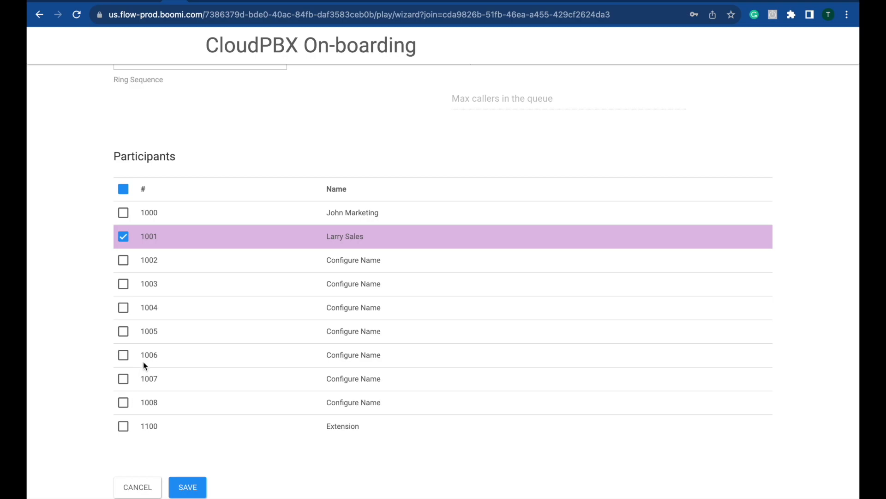
pyautogui.click(124, 260)
pyautogui.click(123, 284)
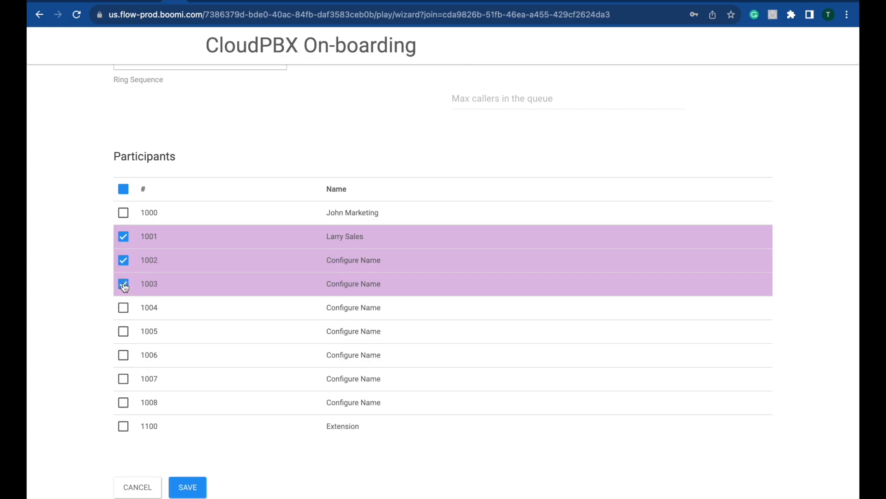
pyautogui.scroll(-1, 124, 287)
pyautogui.click(189, 457)
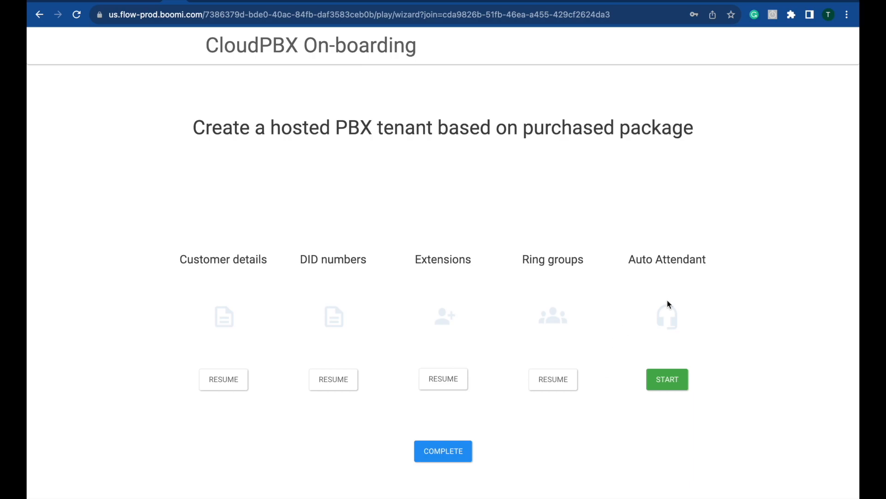
pyautogui.click(670, 378)
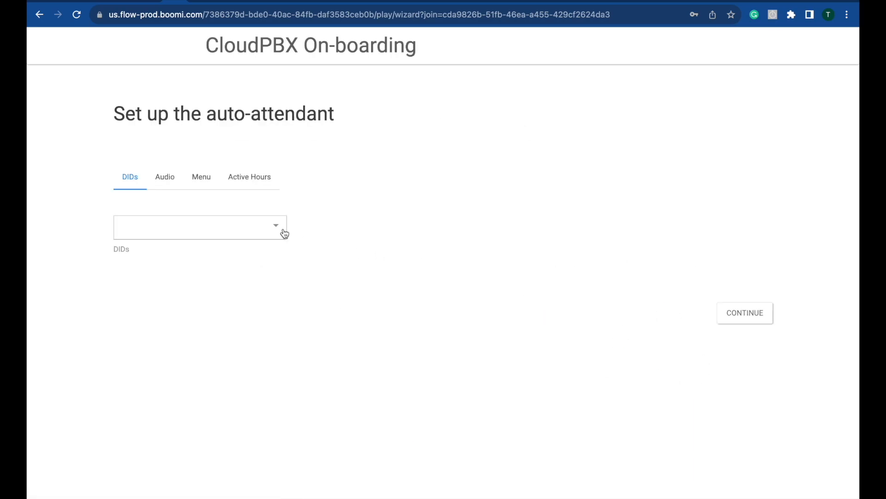
pyautogui.click(279, 227)
pyautogui.click(264, 259)
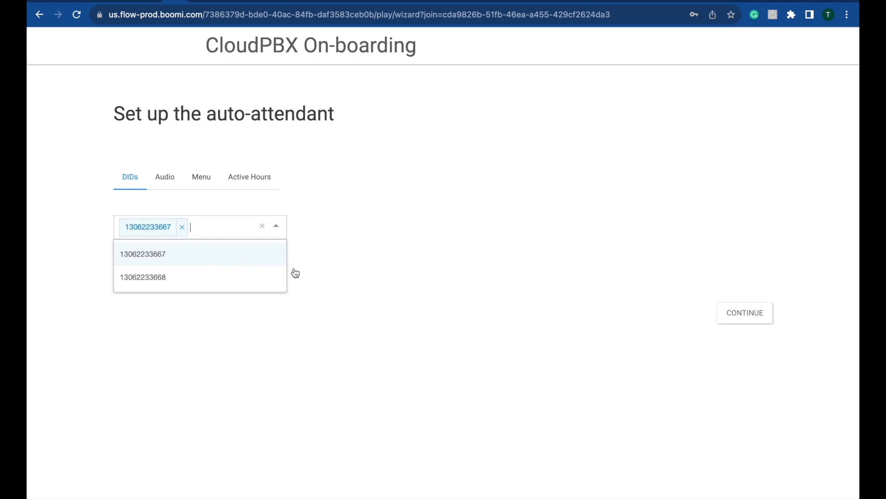
pyautogui.click(494, 282)
pyautogui.click(163, 181)
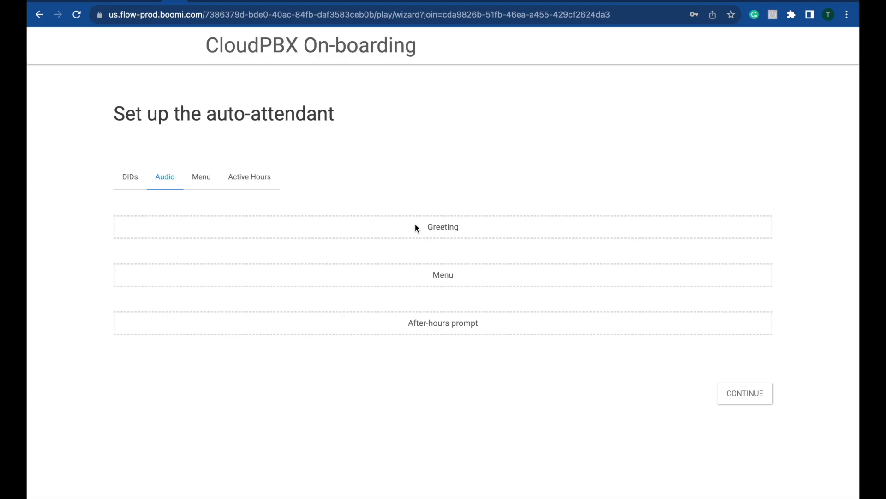
pyautogui.click(452, 230)
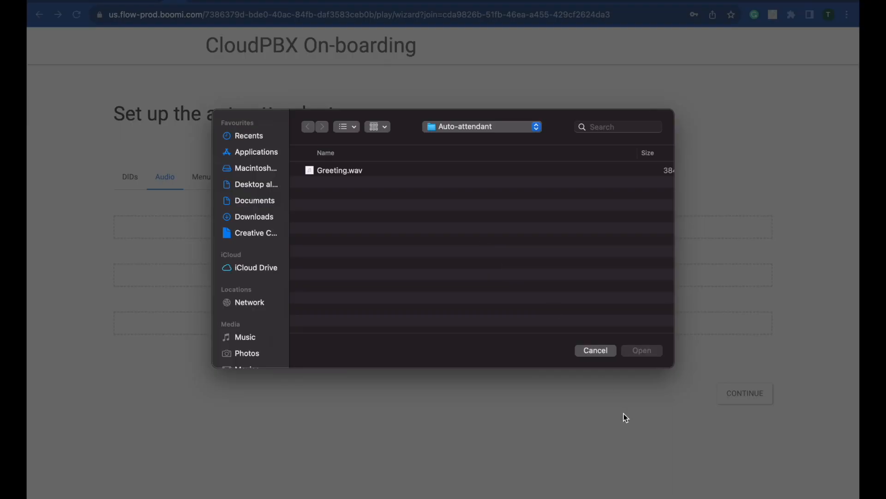
pyautogui.doubleClick(344, 172)
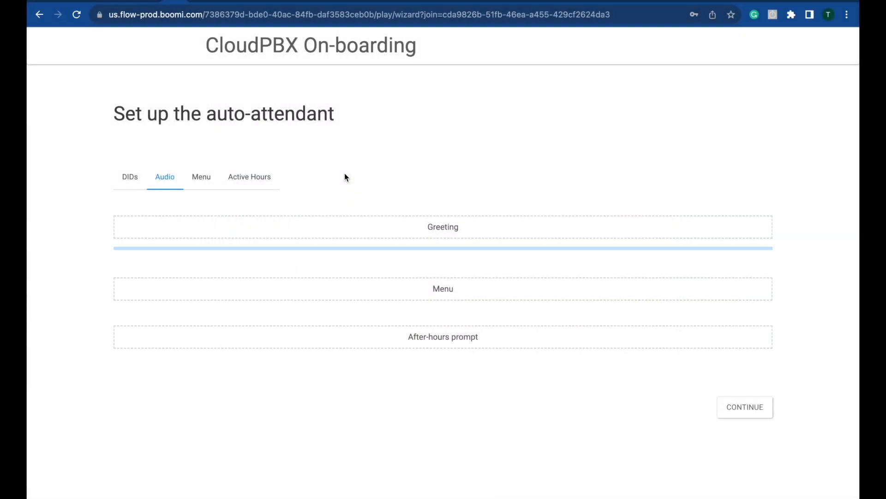
pyautogui.click(203, 176)
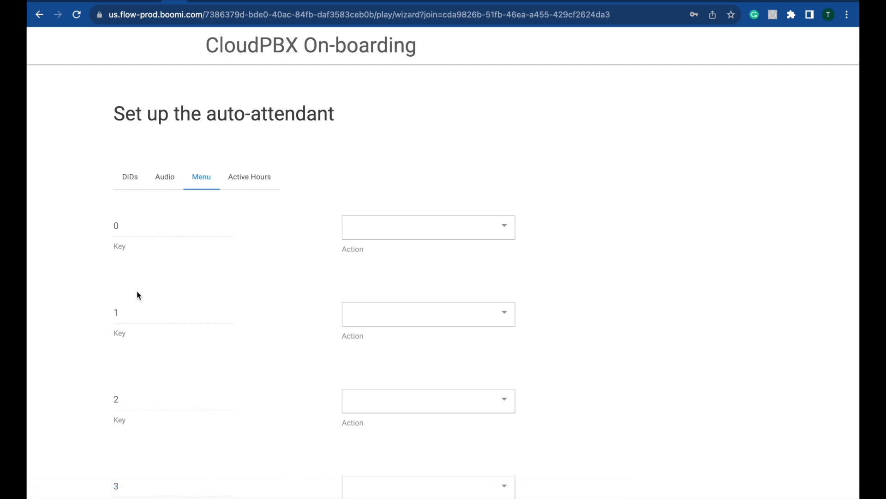
# Step: Set key 0 to transfer to 100 and key 1 to transfer to 101
pyautogui.click(122, 230)
pyautogui.click(457, 231)
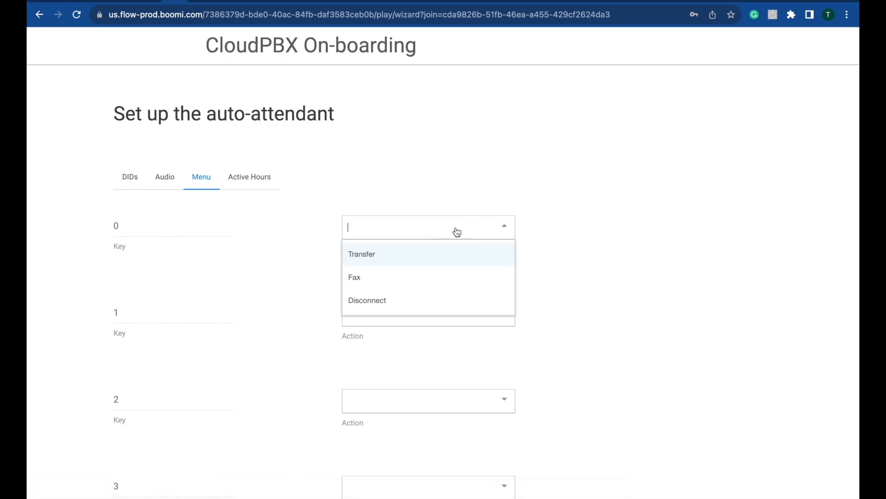
pyautogui.click(459, 257)
pyautogui.click(590, 234)
pyautogui.write('100')
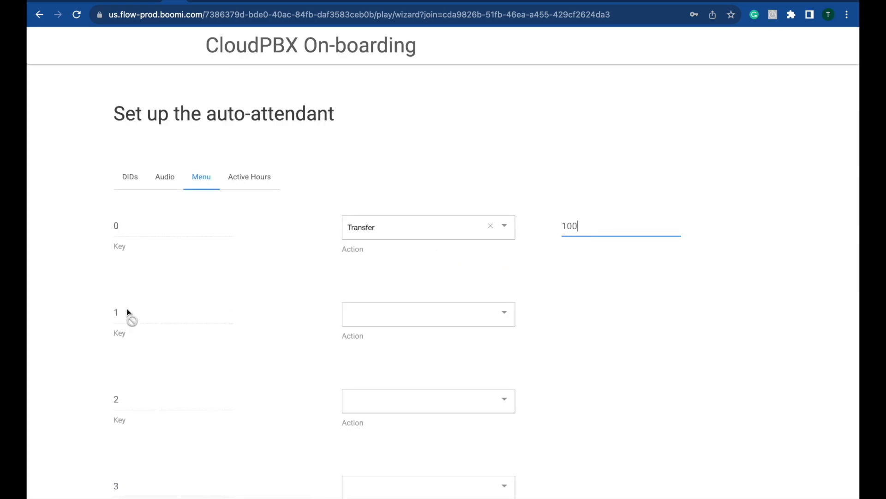
pyautogui.click(432, 311)
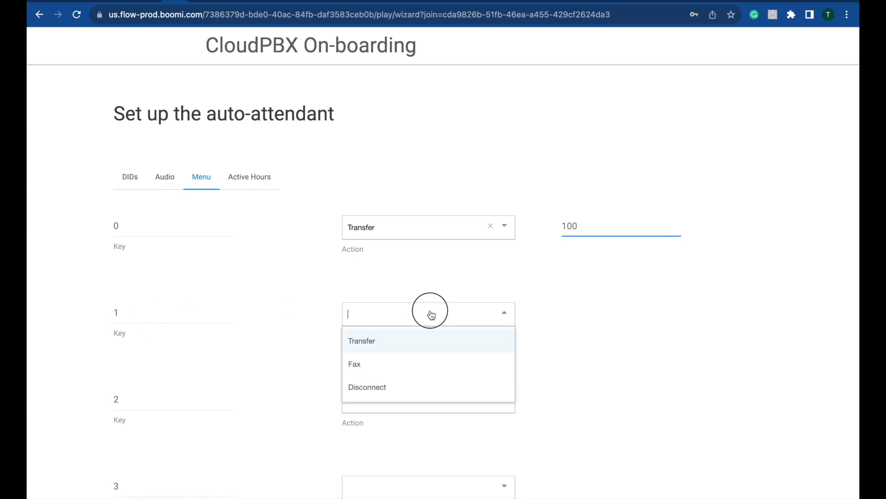
pyautogui.click(412, 341)
pyautogui.click(588, 313)
pyautogui.write('101')
pyautogui.click(251, 182)
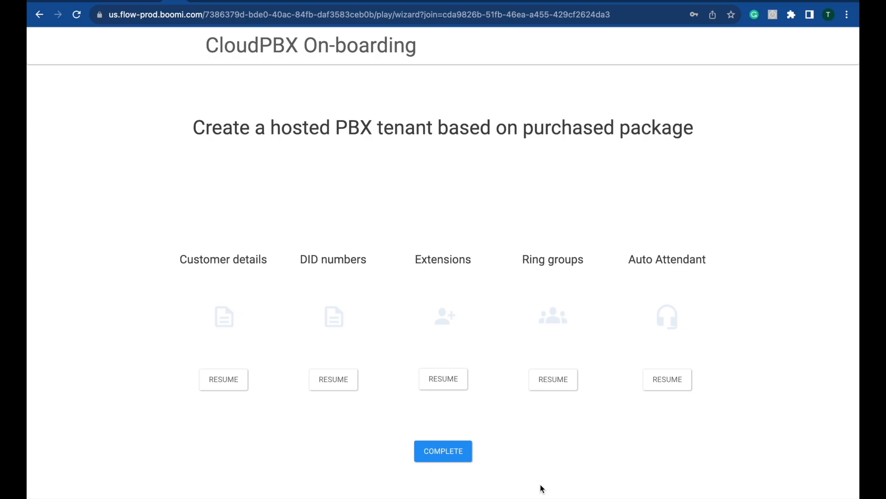
# Step: Submit the finished wizard so all five on-boarding sections provision the new Cloud PBX customer
pyautogui.click(451, 456)
pyautogui.click(450, 453)
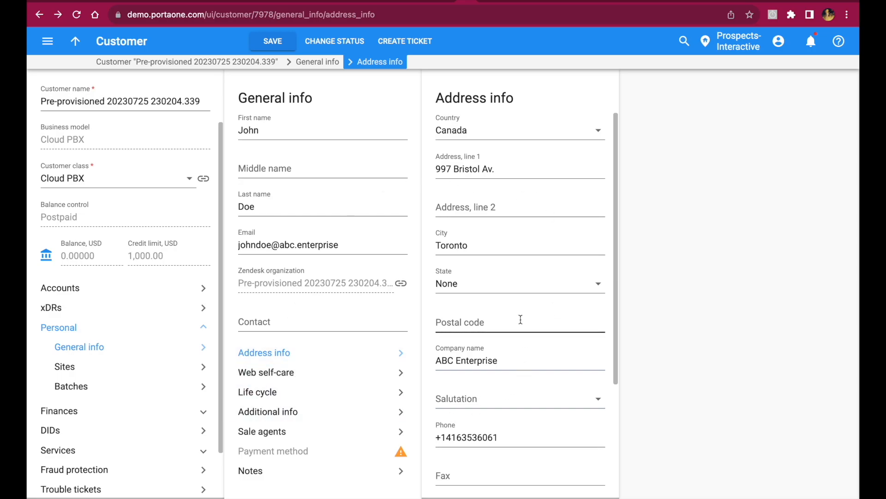
# Step: Log in to the customer's Cloud PBX portal from its web self-care settings, showing 10 extensions and 2 DIDs
pyautogui.click(121, 286)
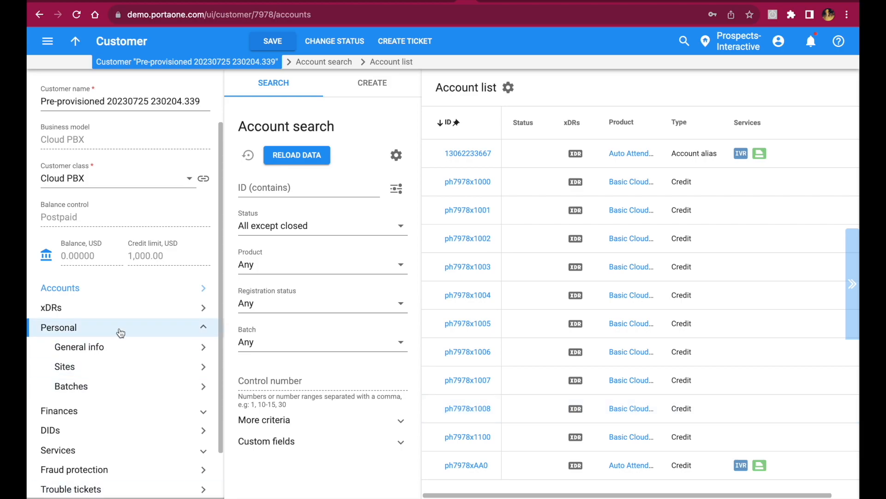
pyautogui.click(115, 346)
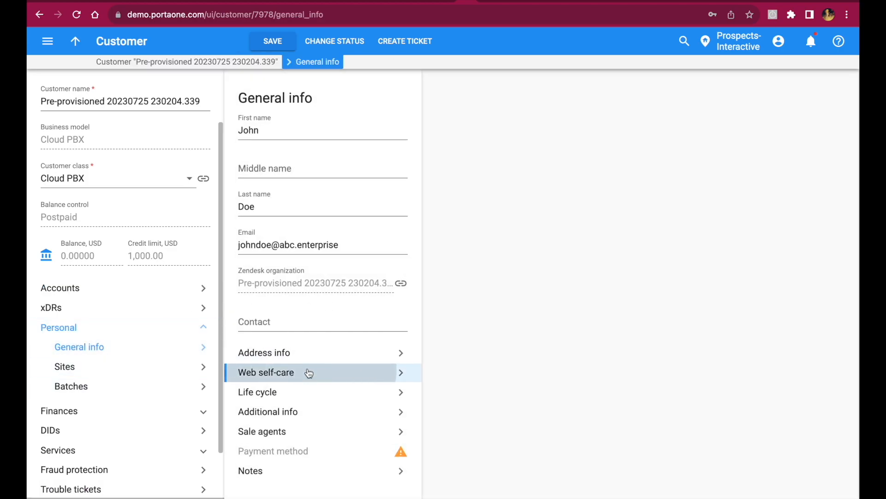
pyautogui.click(308, 373)
pyautogui.click(568, 133)
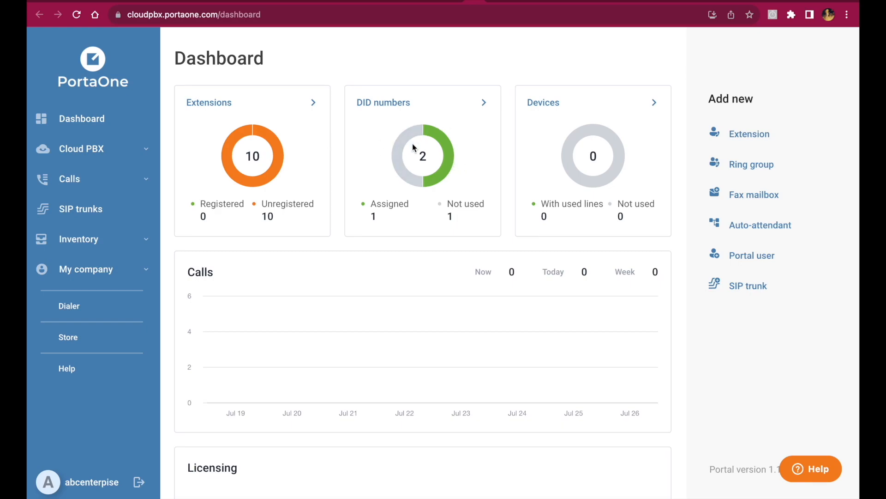
pyautogui.click(212, 105)
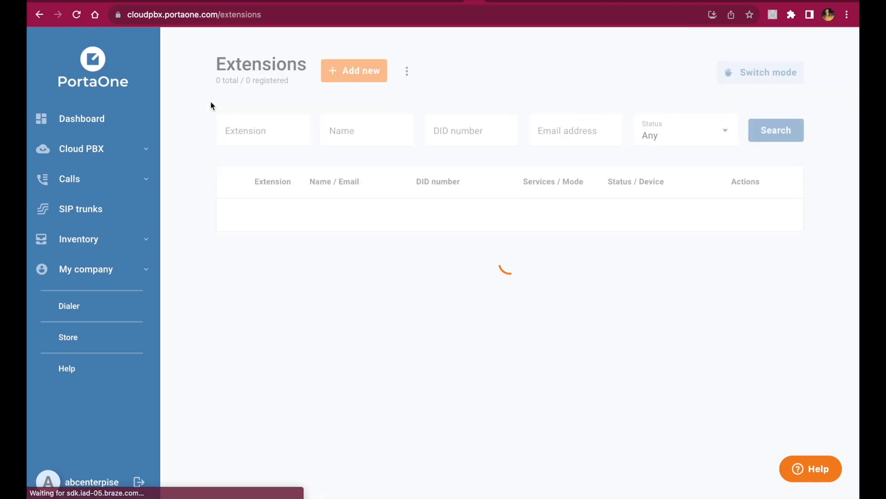
pyautogui.scroll(-2, 382, 254)
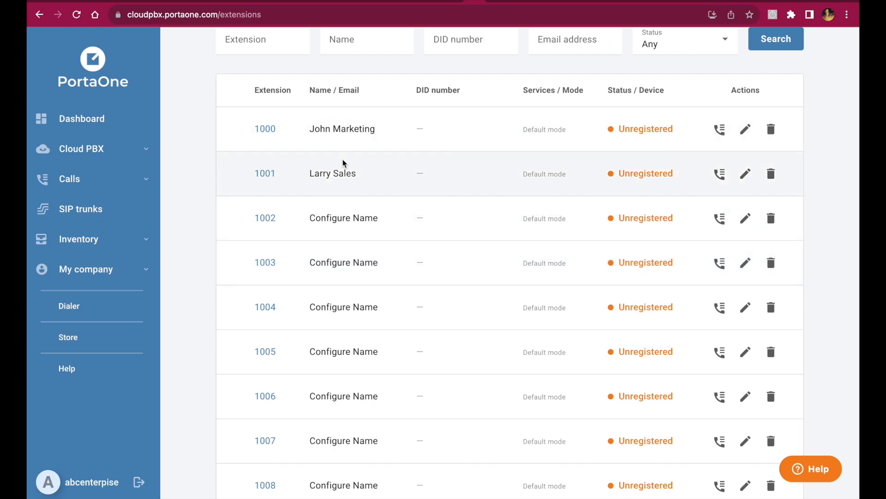
pyautogui.scroll(2, 344, 164)
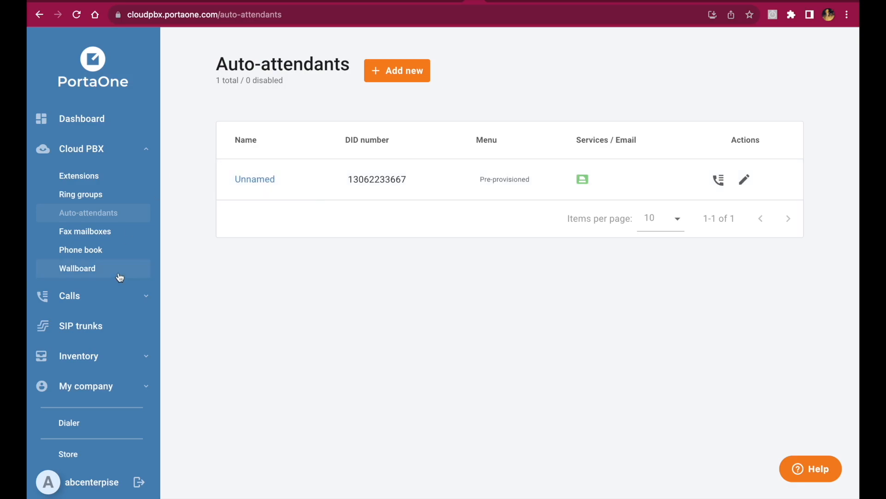
pyautogui.click(107, 200)
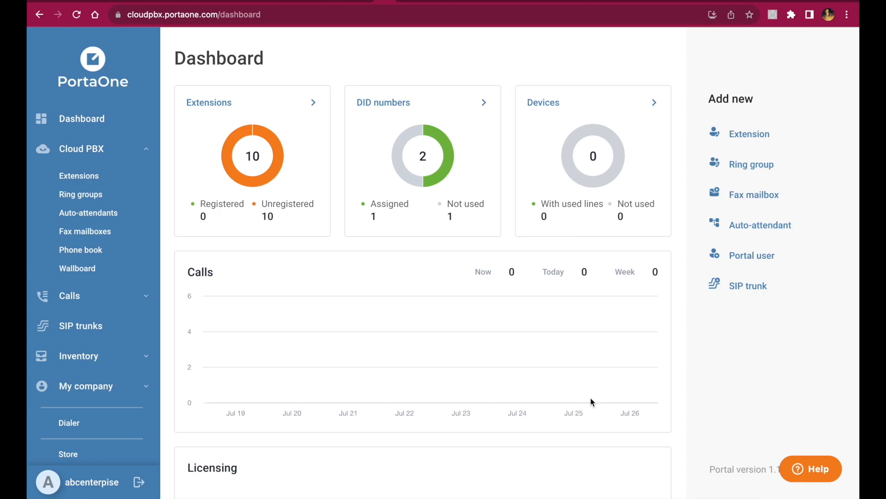
# Step: Download the Extensions list as CSV, producing the cust_ext_list file with 1000–1008 and 1100
pyautogui.click(91, 175)
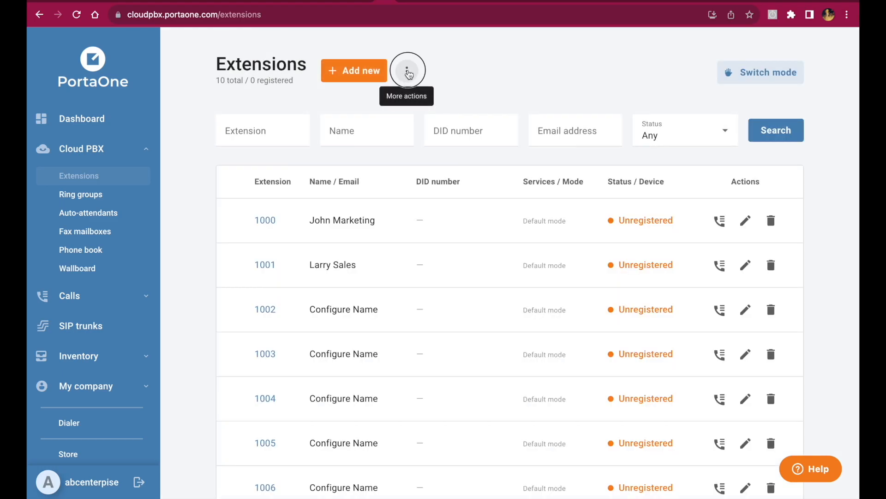
pyautogui.click(407, 72)
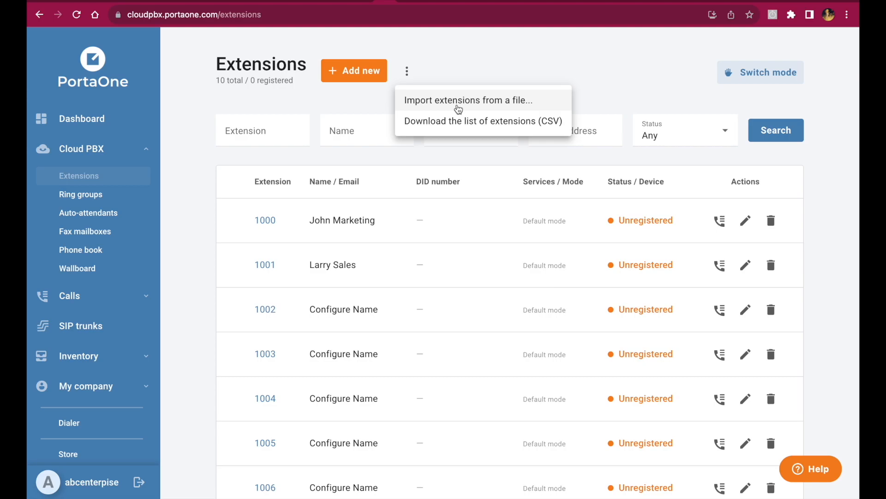
pyautogui.click(451, 119)
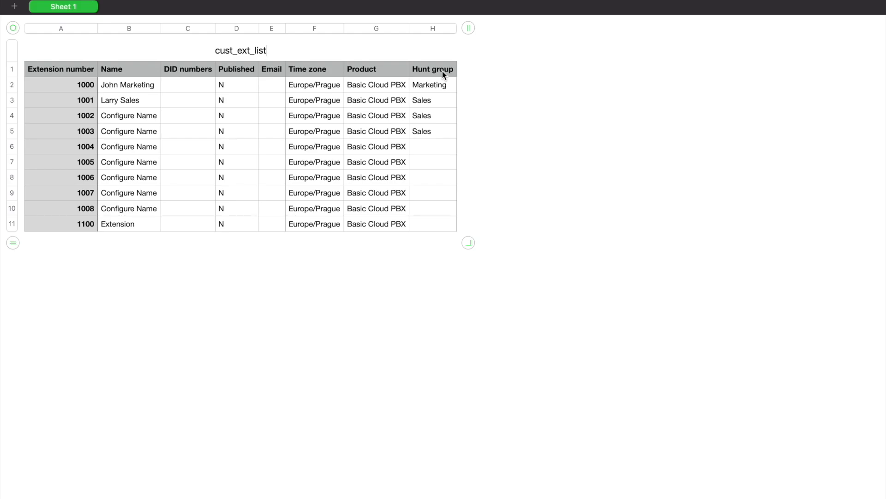
# Step: Append row 12 to cust_ext_list and enter extension number 1200 in cell A12
pyautogui.click(13, 244)
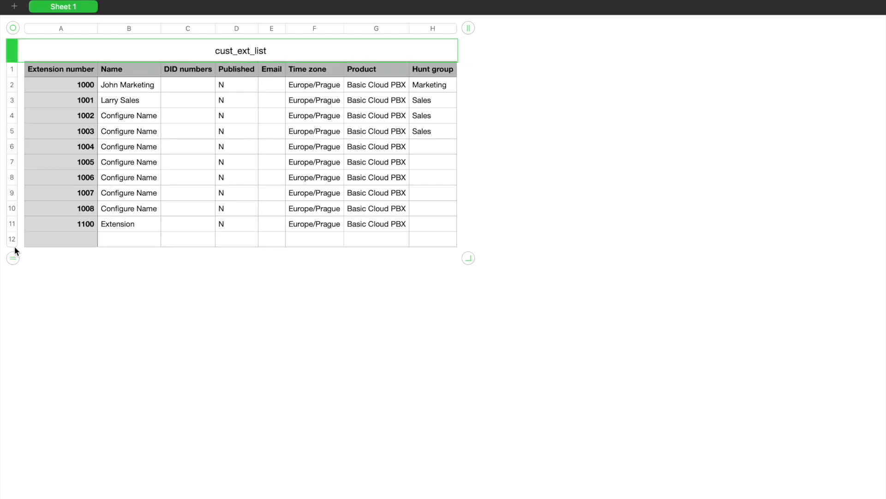
pyautogui.click(57, 245)
pyautogui.write('120')
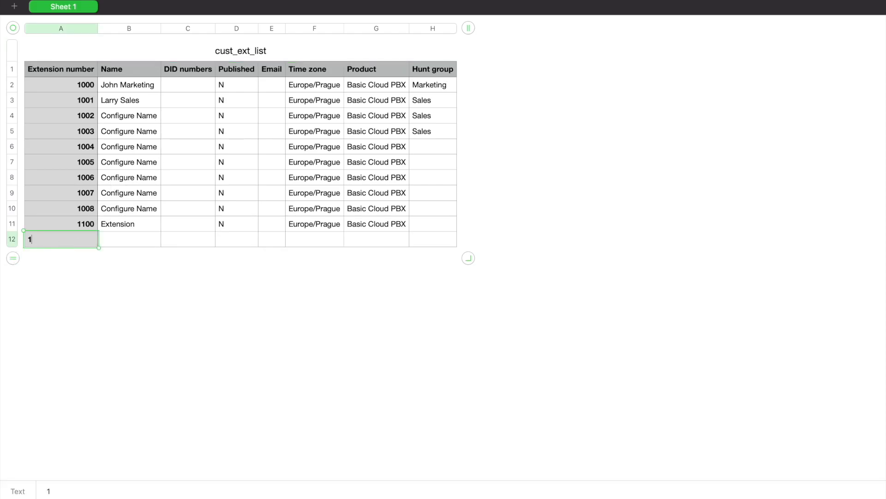
pyautogui.write('0')
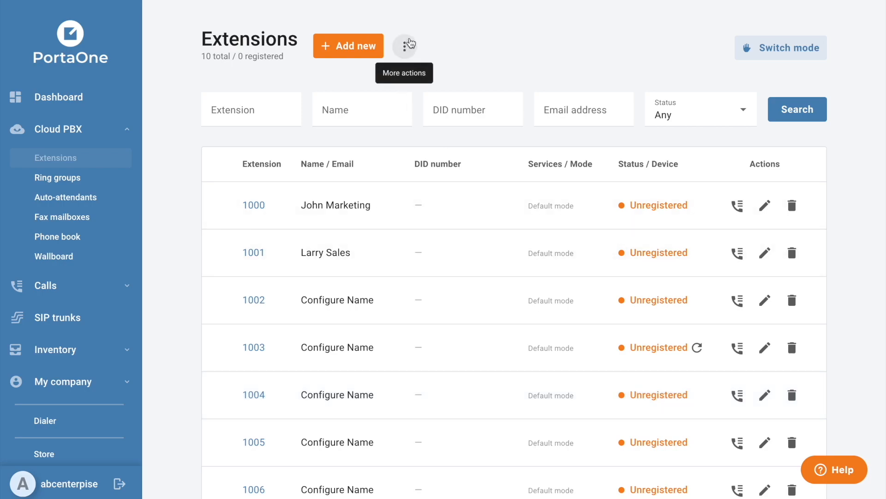
# Step: Upload last_two_cust_ext_list_mod.csv through Import extensions from a file, bringing the total to 12
pyautogui.click(408, 45)
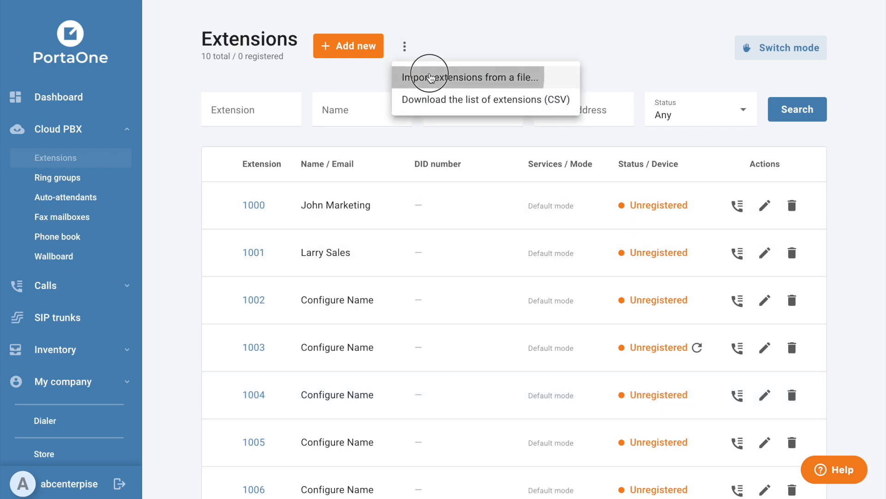
pyautogui.click(431, 77)
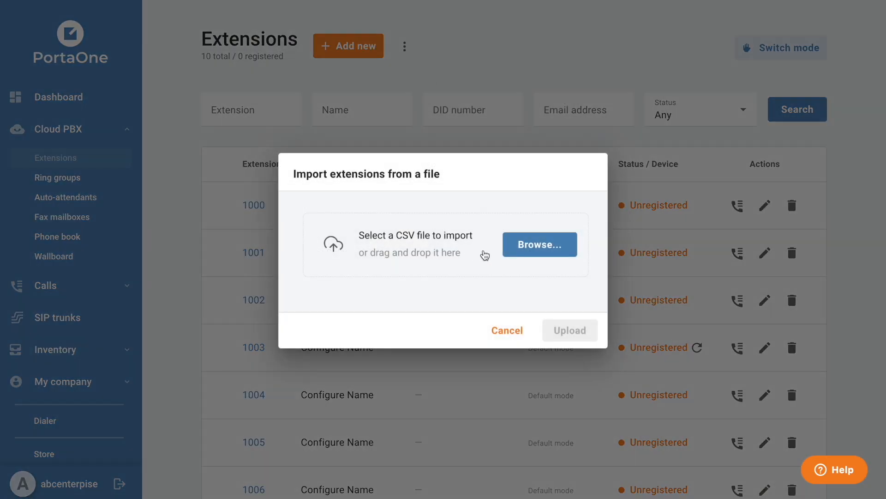
pyautogui.click(512, 245)
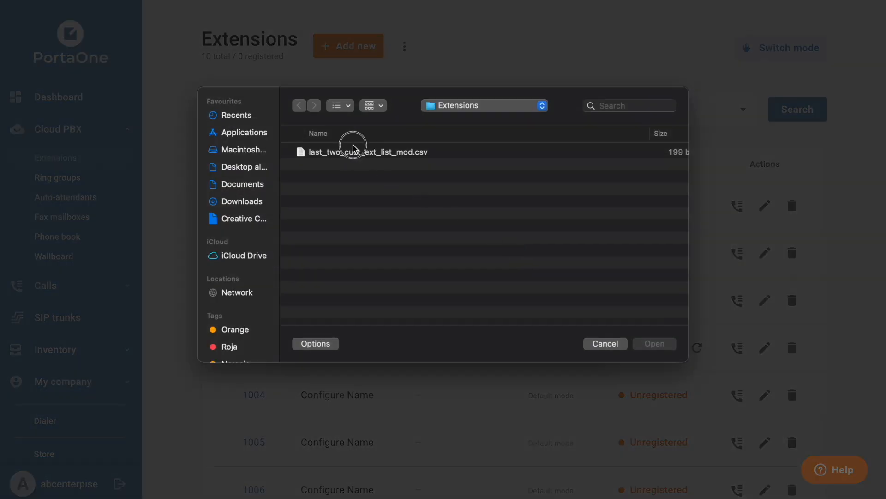
pyautogui.click(348, 149)
pyautogui.click(642, 341)
pyautogui.click(577, 332)
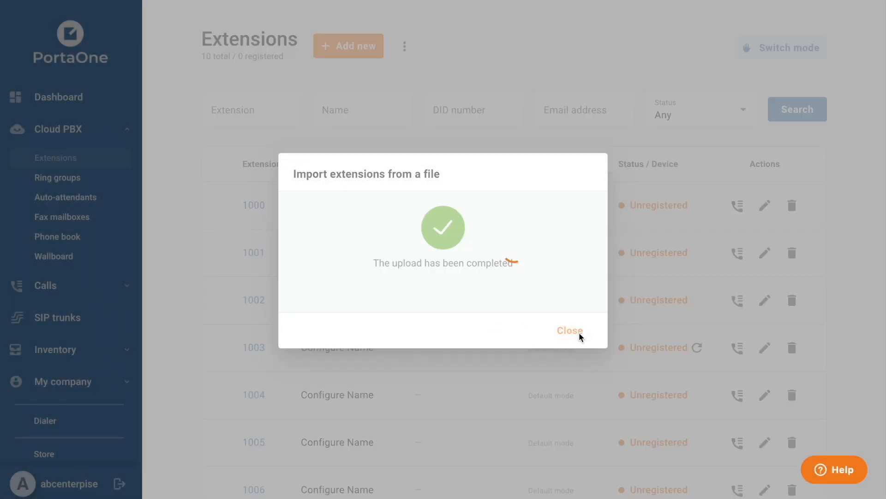
pyautogui.click(579, 334)
pyautogui.scroll(-5, 679, 417)
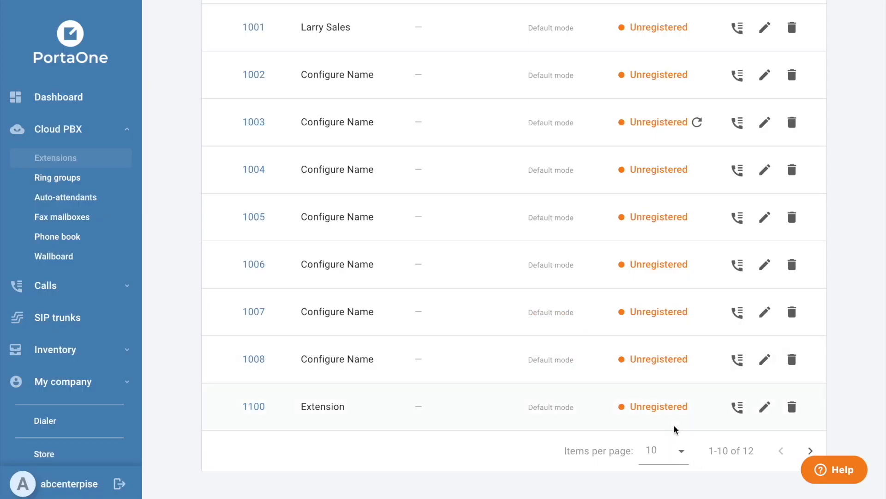
pyautogui.scroll(3, 666, 390)
pyautogui.scroll(3, 666, 390)
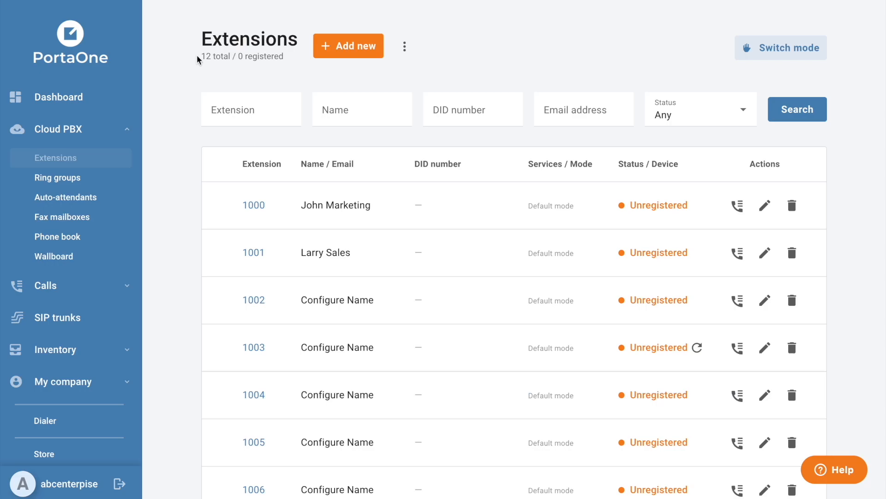
# Step: Open extension 1200 on the next page to confirm its Sales ring group membership
pyautogui.scroll(-5, 548, 356)
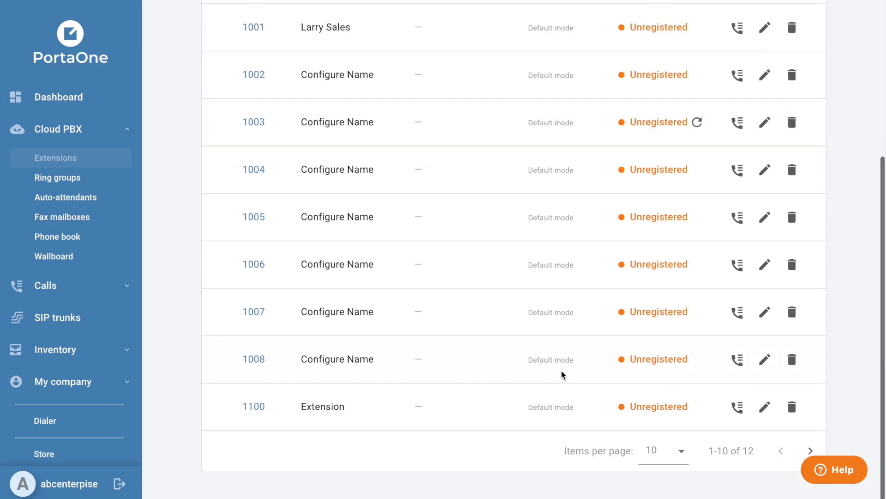
pyautogui.click(811, 451)
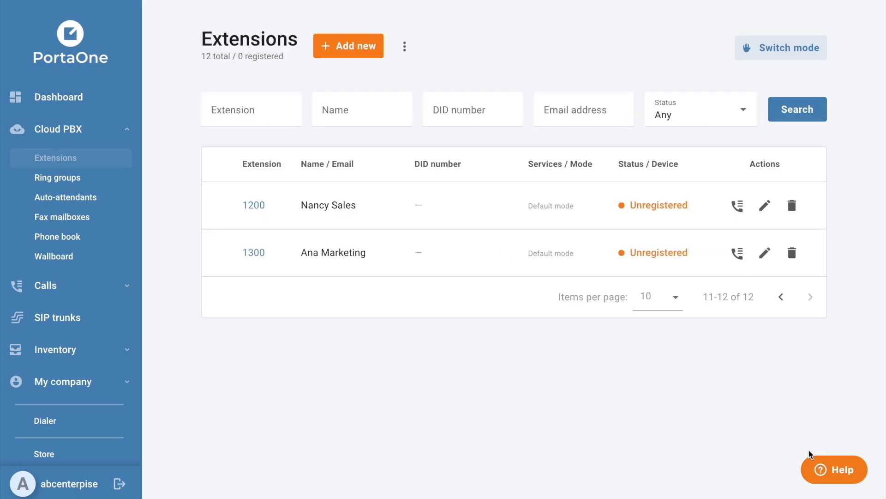
pyautogui.click(253, 204)
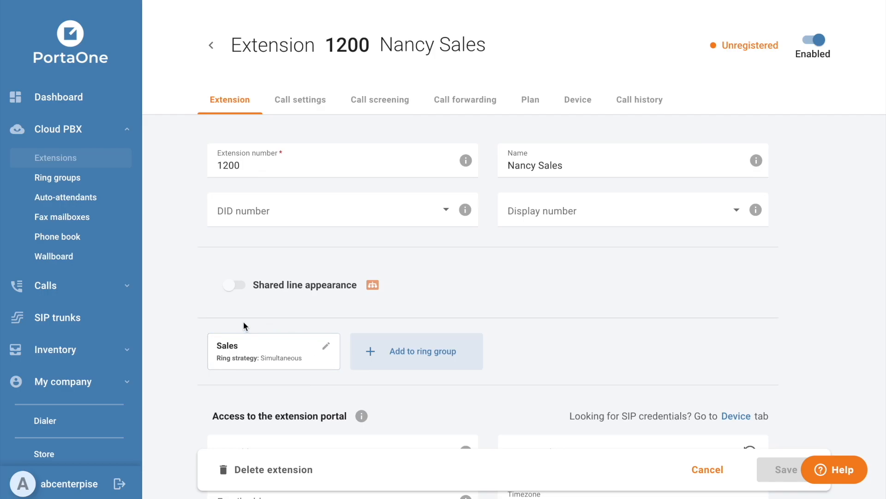
pyautogui.scroll(-4, 244, 325)
pyautogui.scroll(4, 243, 325)
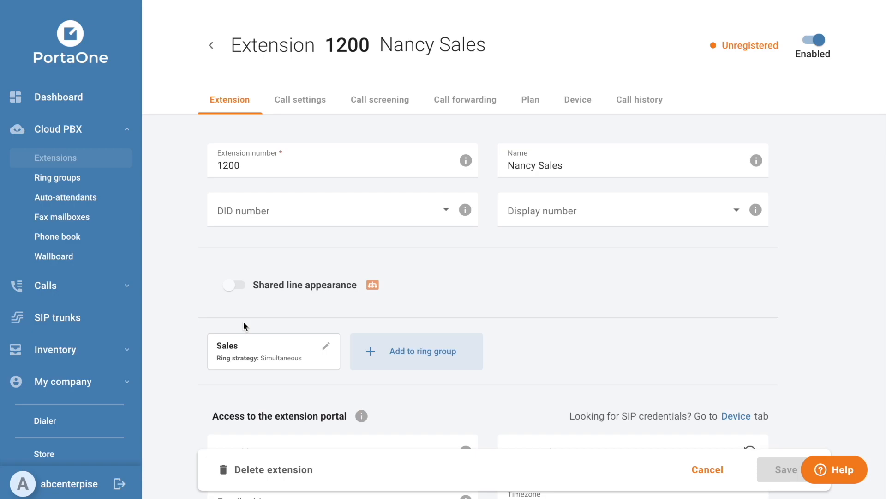